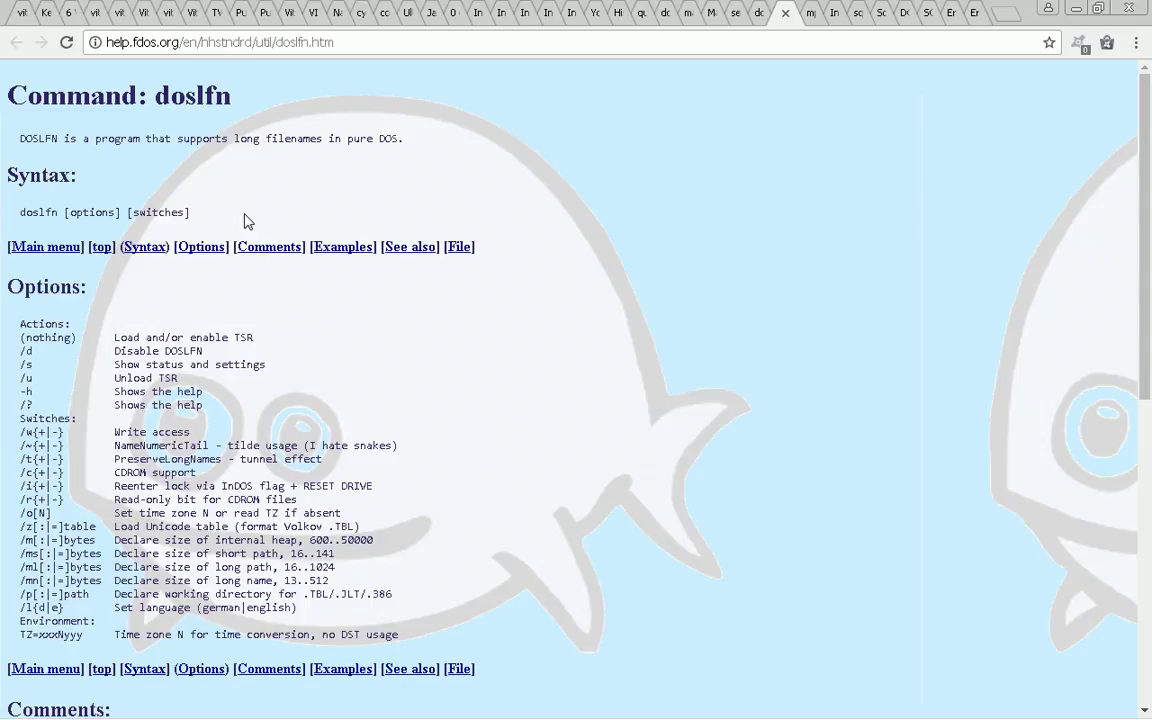
- Search the web in a new tab for "download doslfn ibiblio"
scroll(250, 215, "up", 4)
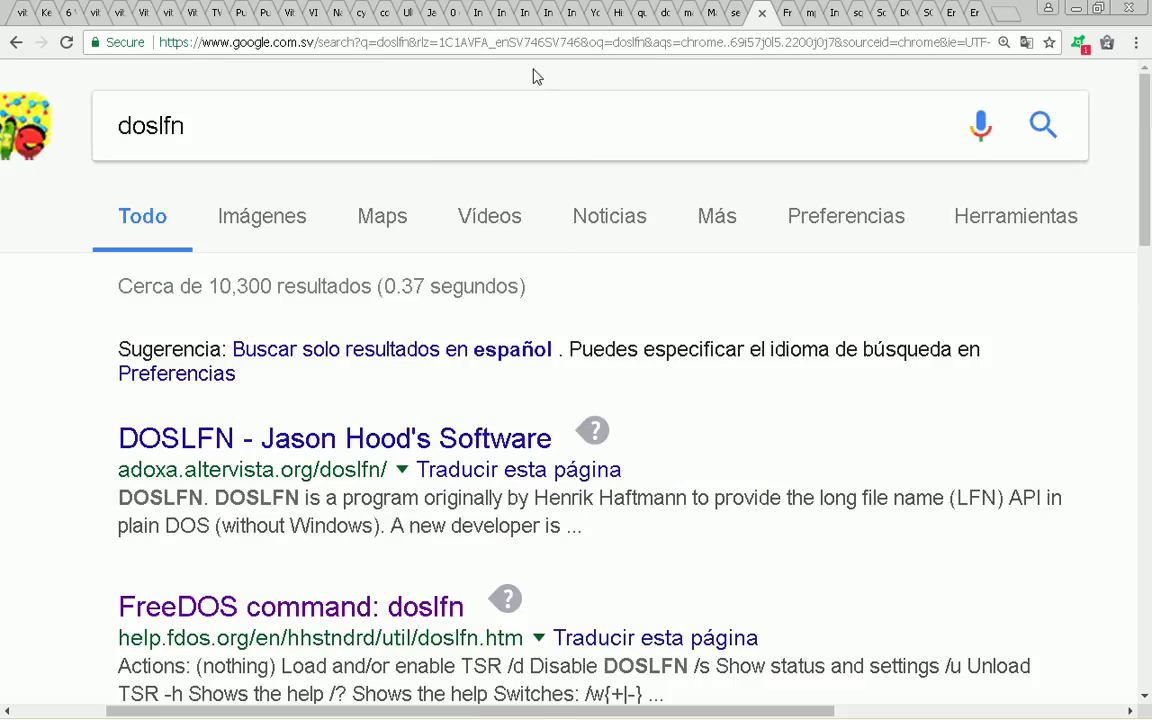
key("ctrl+t")
type("download do")
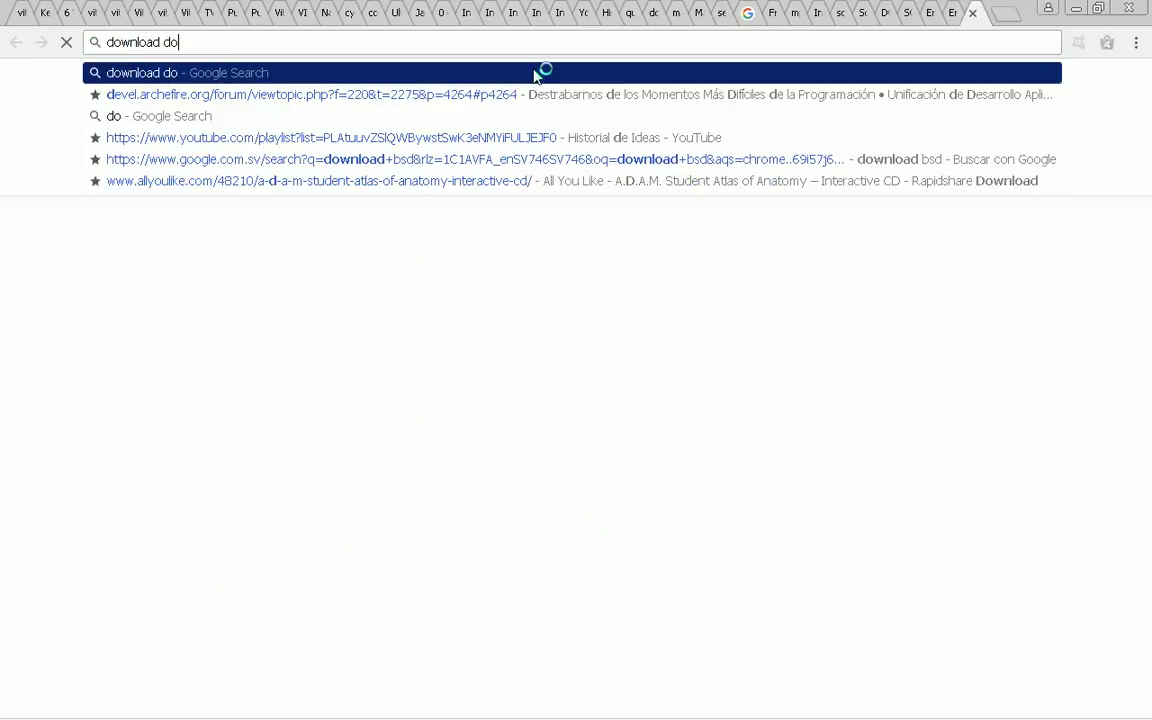
type("slfn ibiblo")
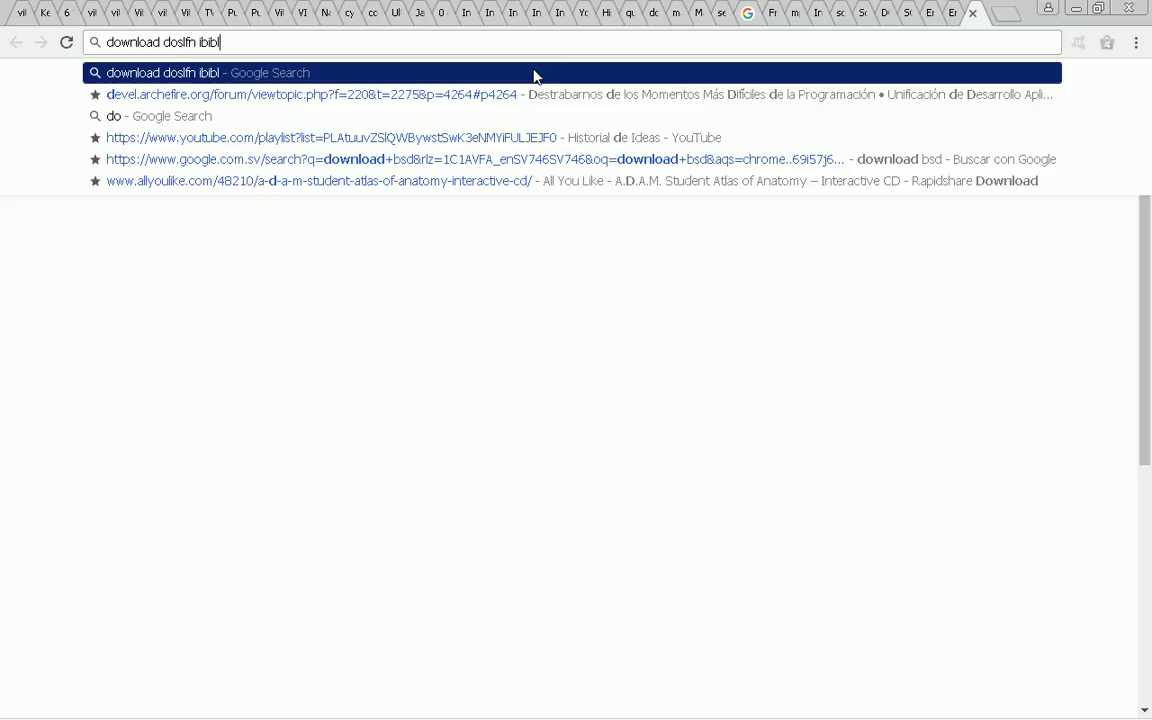
key("Return")
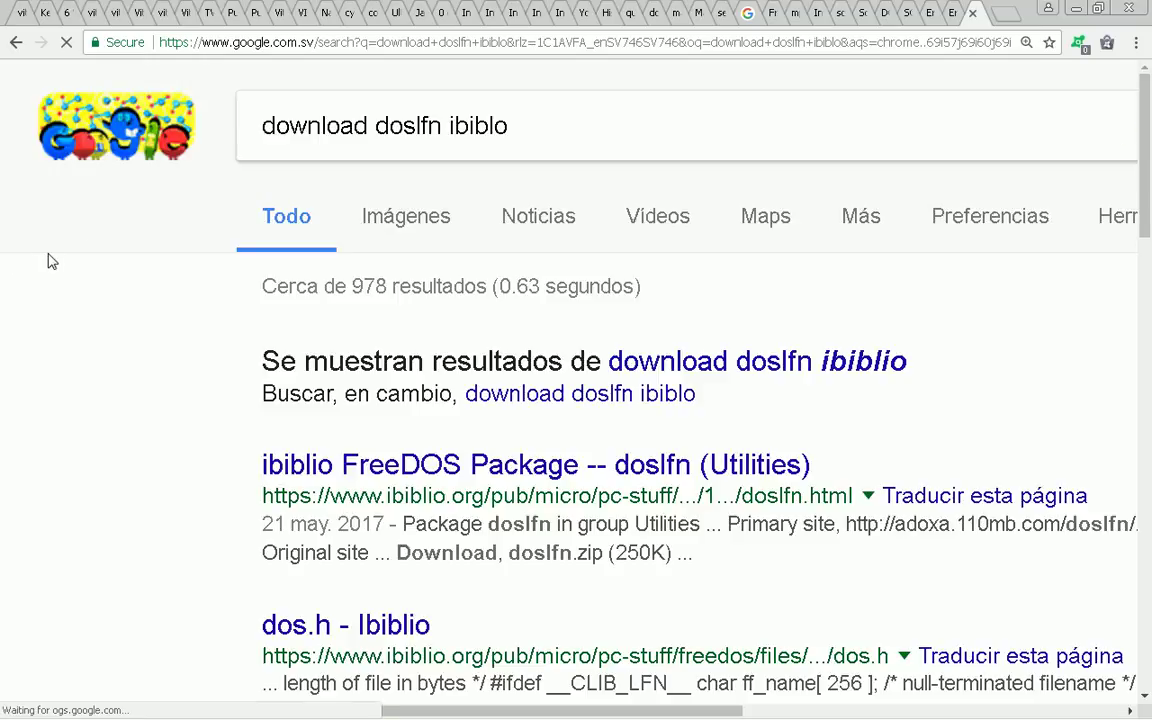
type("i")
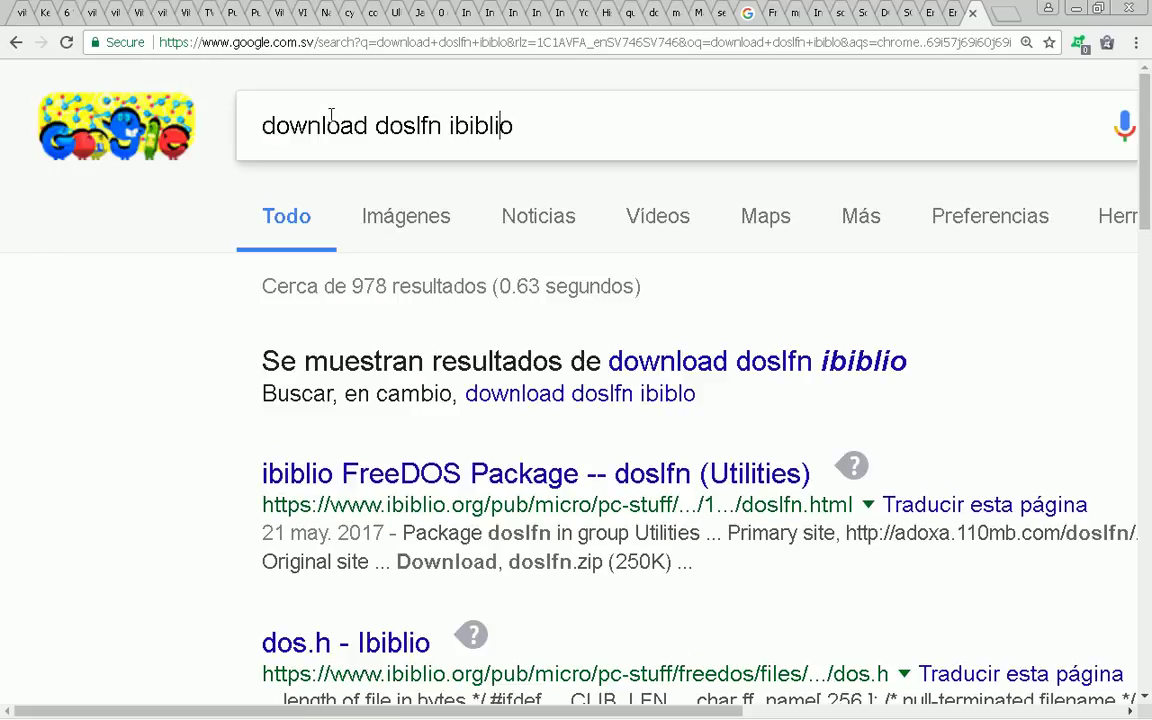
key("Return")
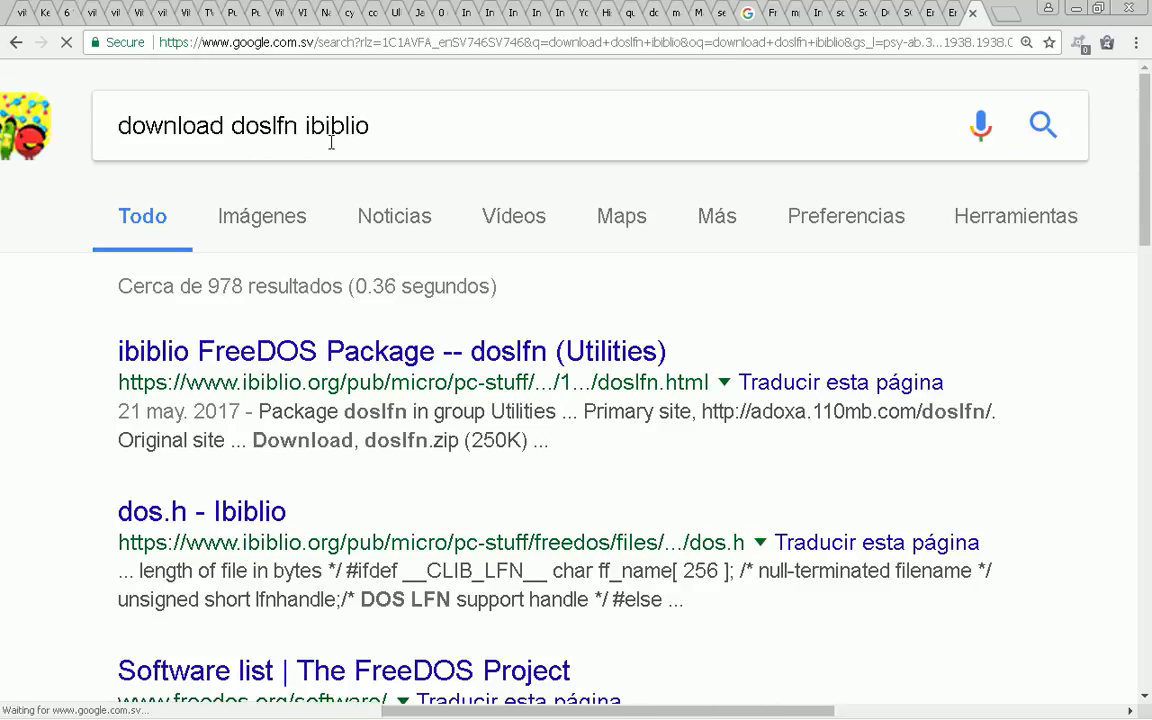
- Open the ibiblio FreeDOS package page for doslfn and download doslfn.zip to the Desktop
scroll(330, 180, "down", 1)
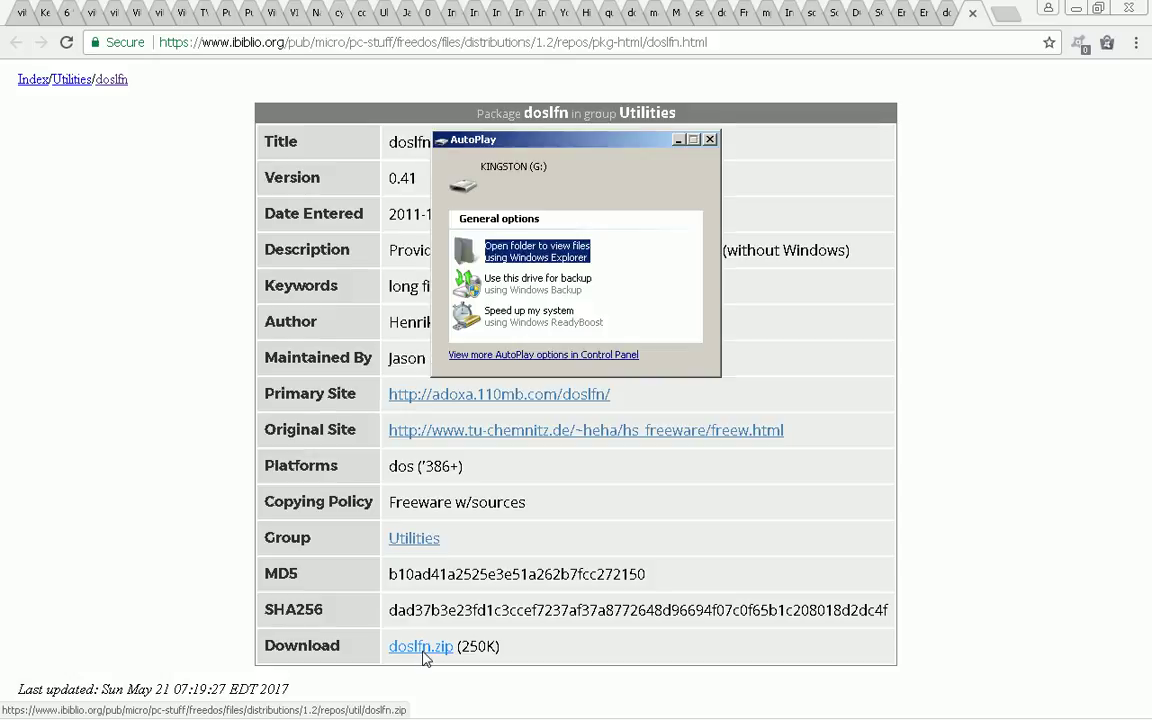
left_click(423, 650)
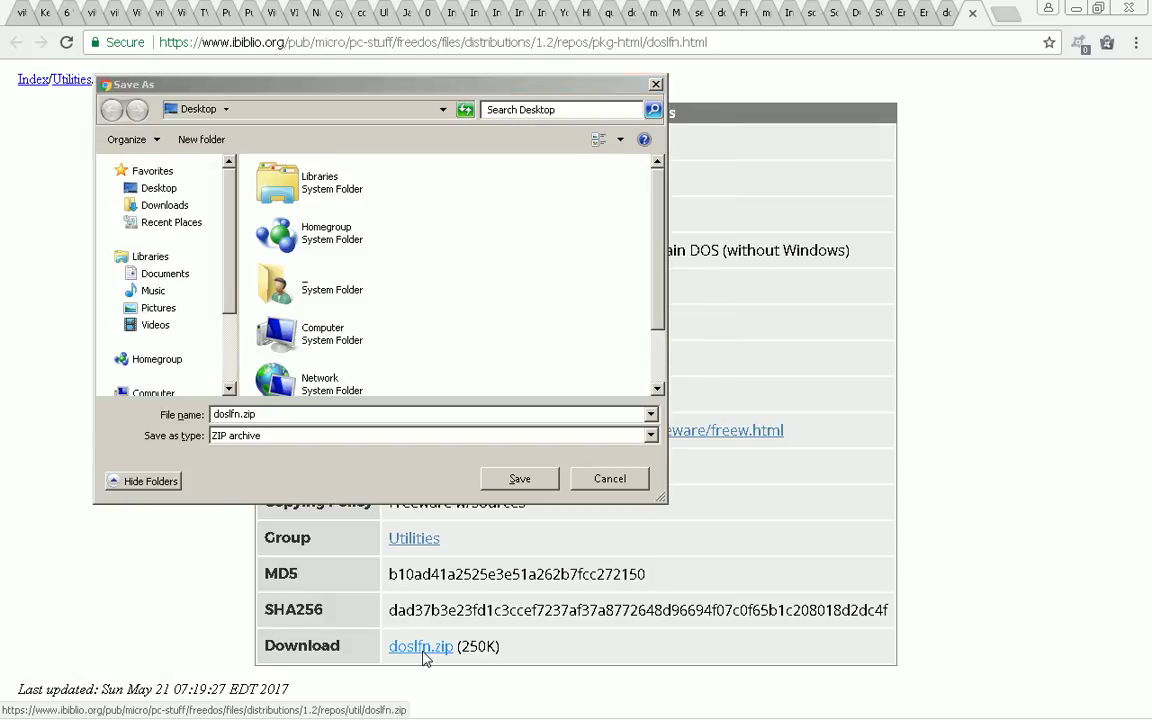
key("alt+Tab")
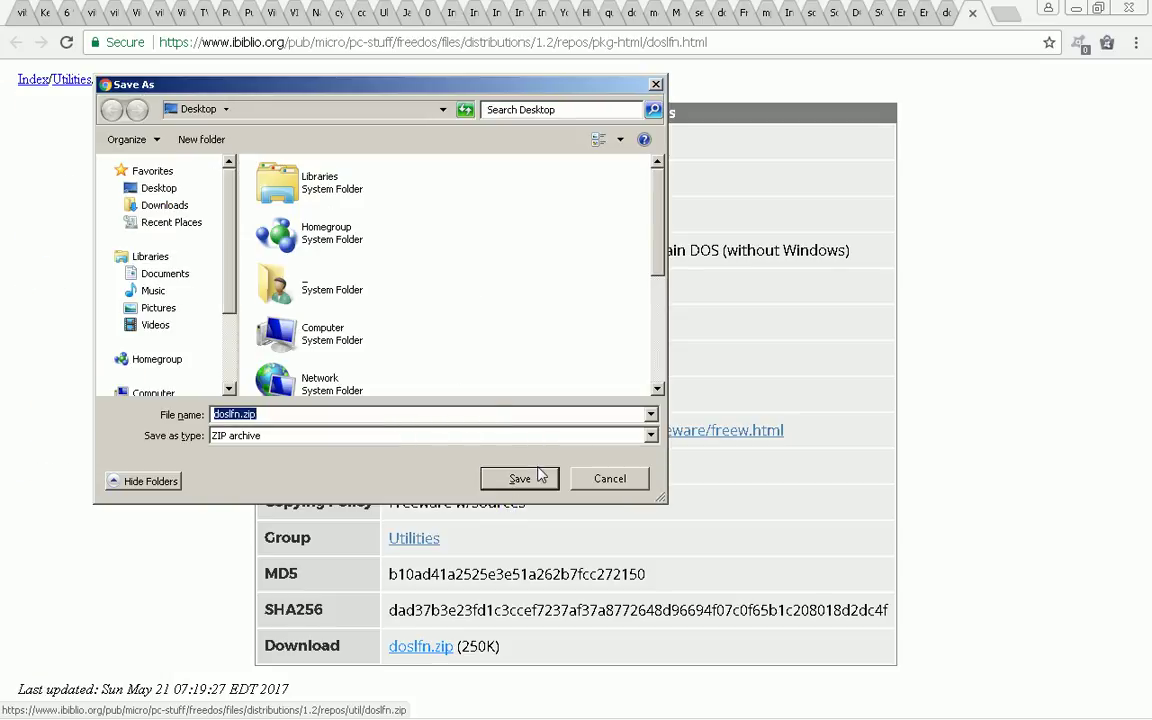
left_click(538, 476)
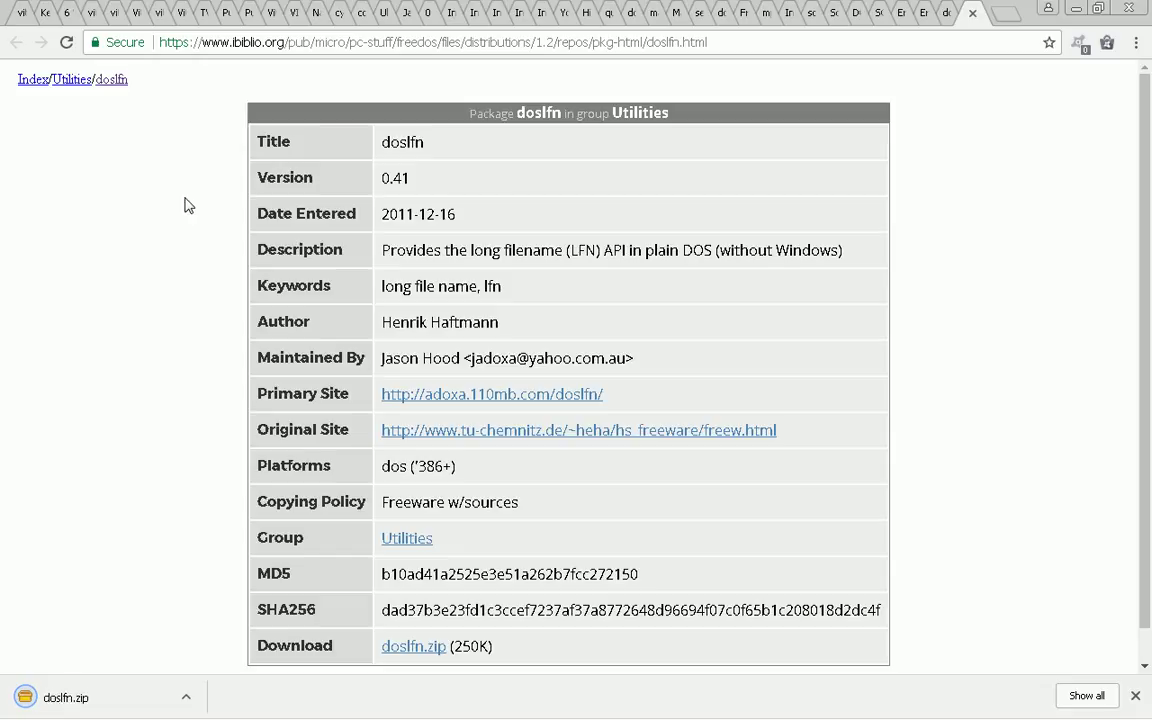
- Rename the downloaded doslfn.zip on the desktop as doslfn-0.41.zip
key("alt+Tab")
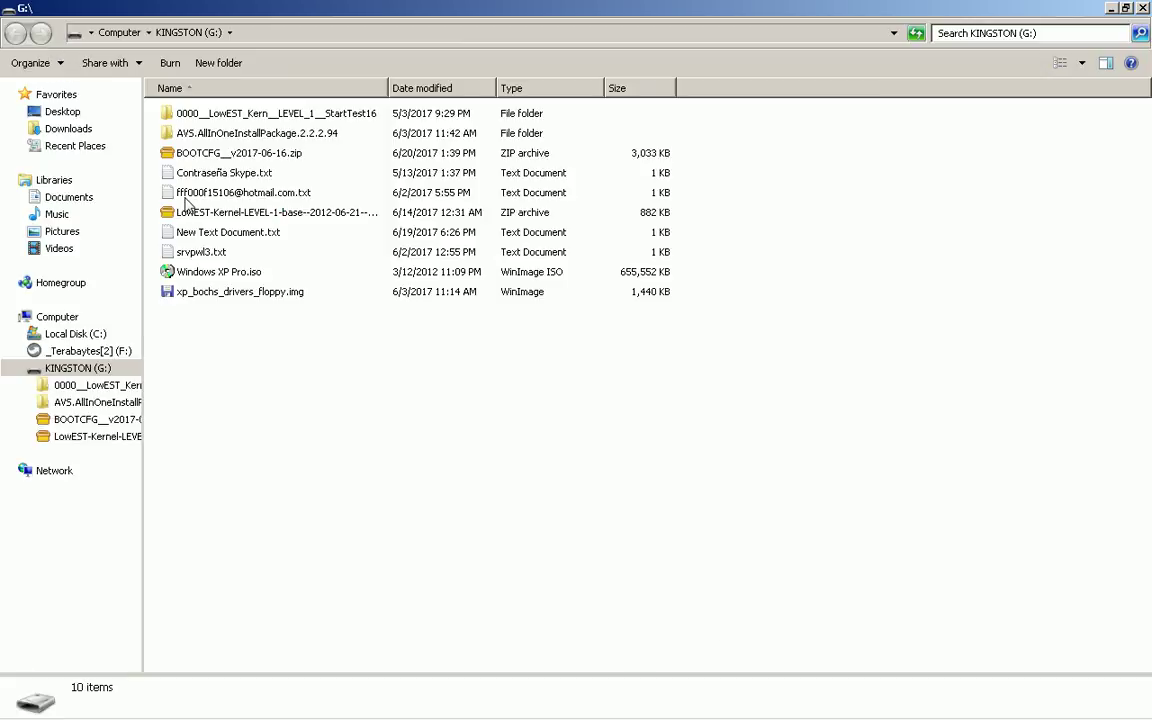
key("super+d")
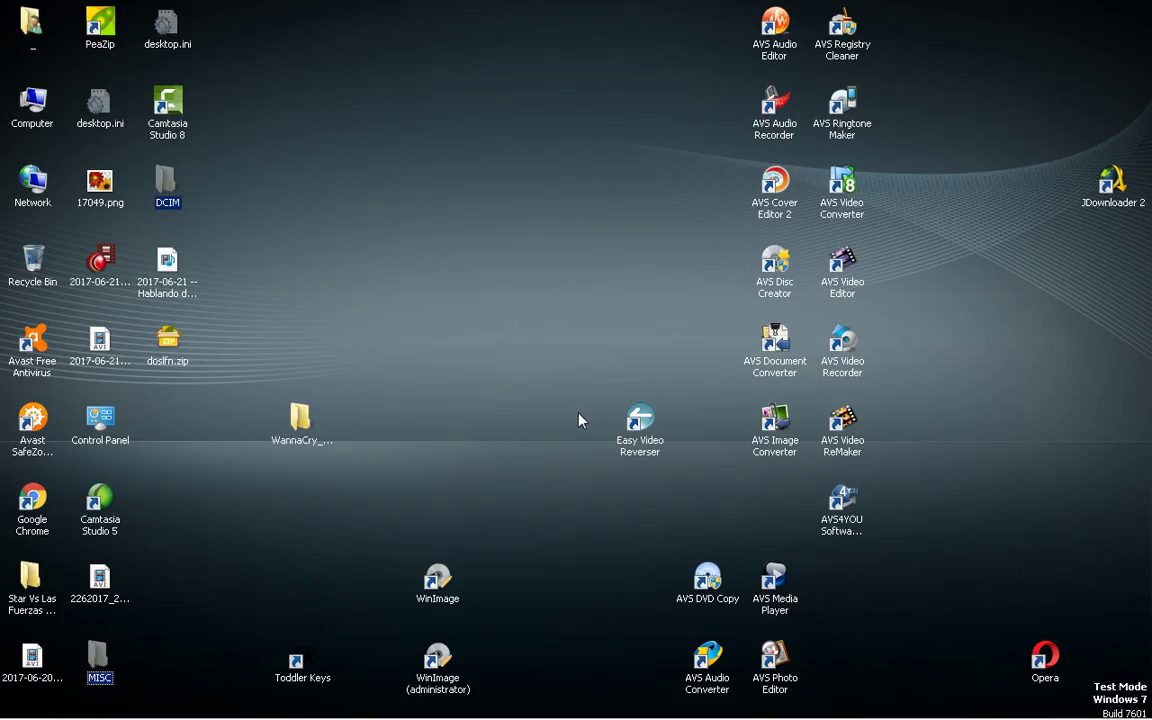
left_click(166, 340)
key("F2")
key("End")
key("Left")
key("Left")
key("Left")
key("Left")
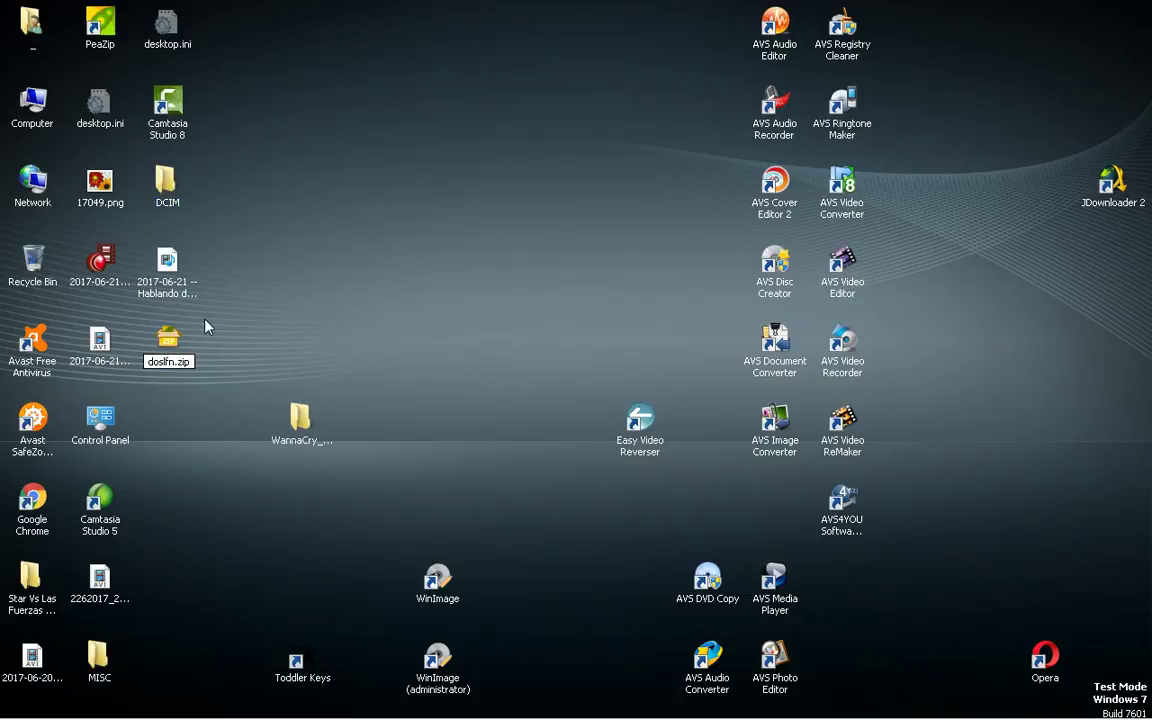
type("-0.41")
key("Return")
key("alt+Tab")
key("alt+Tab")
key("alt+Down")
key("alt+Right")
key("alt+Right")
key("alt+Right")
key("alt+Right")
key("alt+Right")
key("alt+Right")
key("alt+Right")
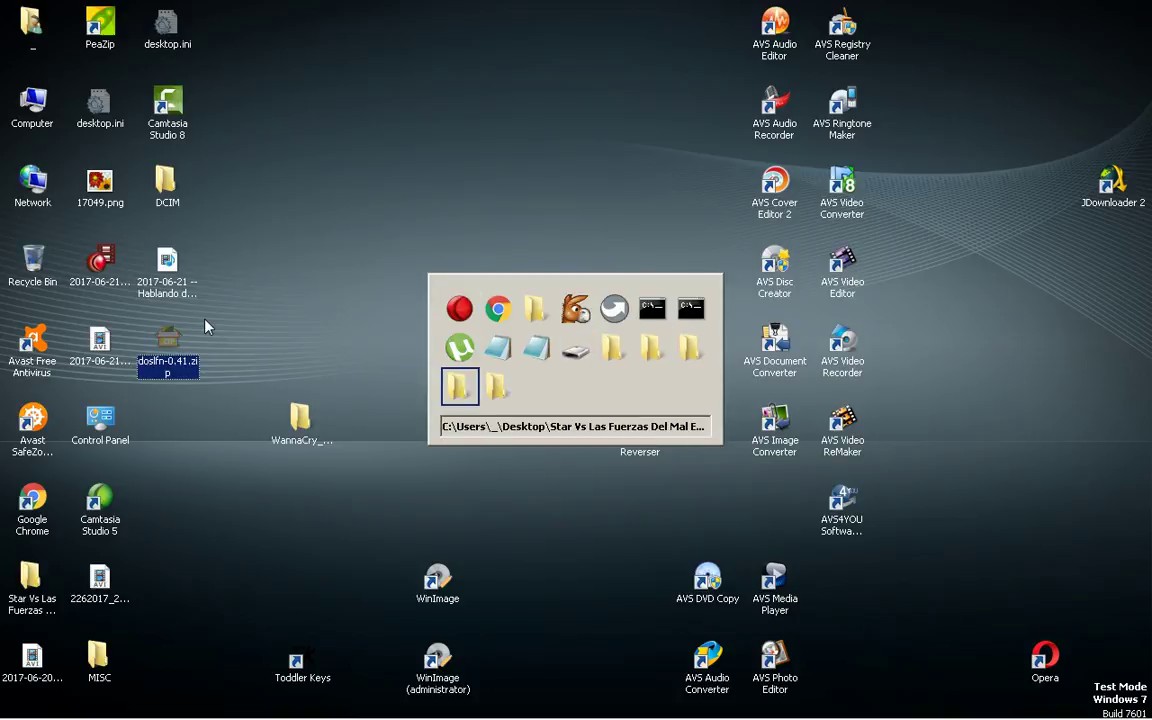
key("alt+Left")
key("alt+Right")
key("alt+Left")
key("alt+Right")
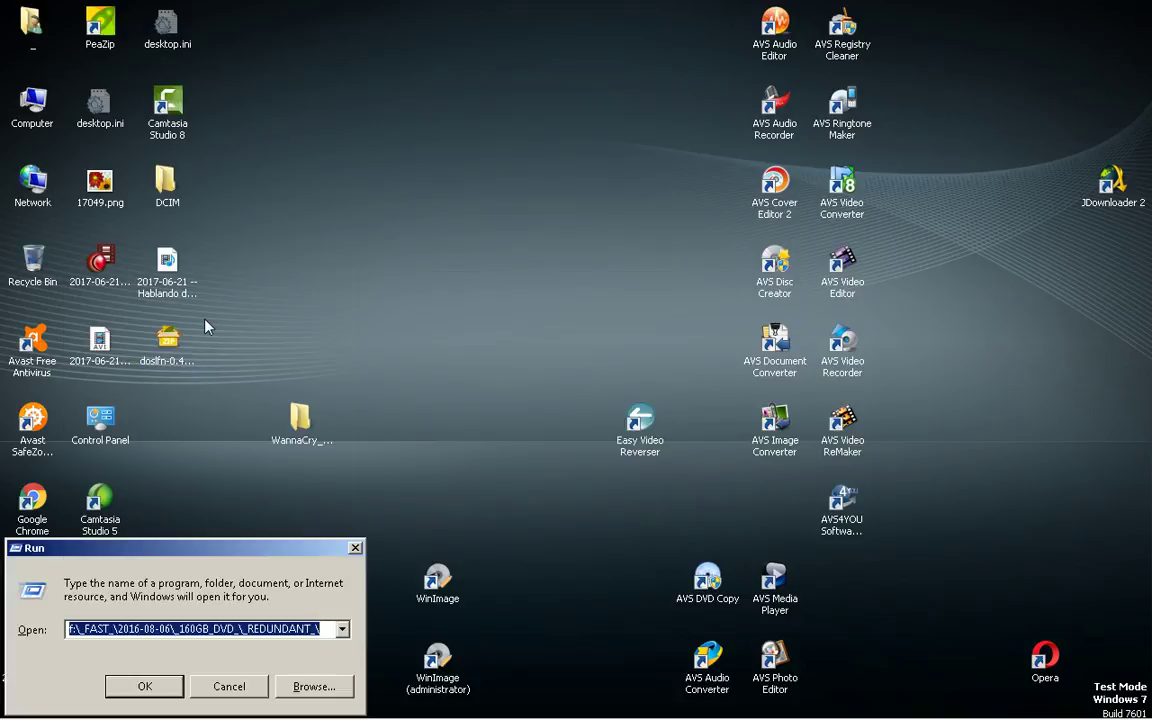
- Open the network folder \\BenQS6\N$\files from the history of previously run locations
key("alt+Down")
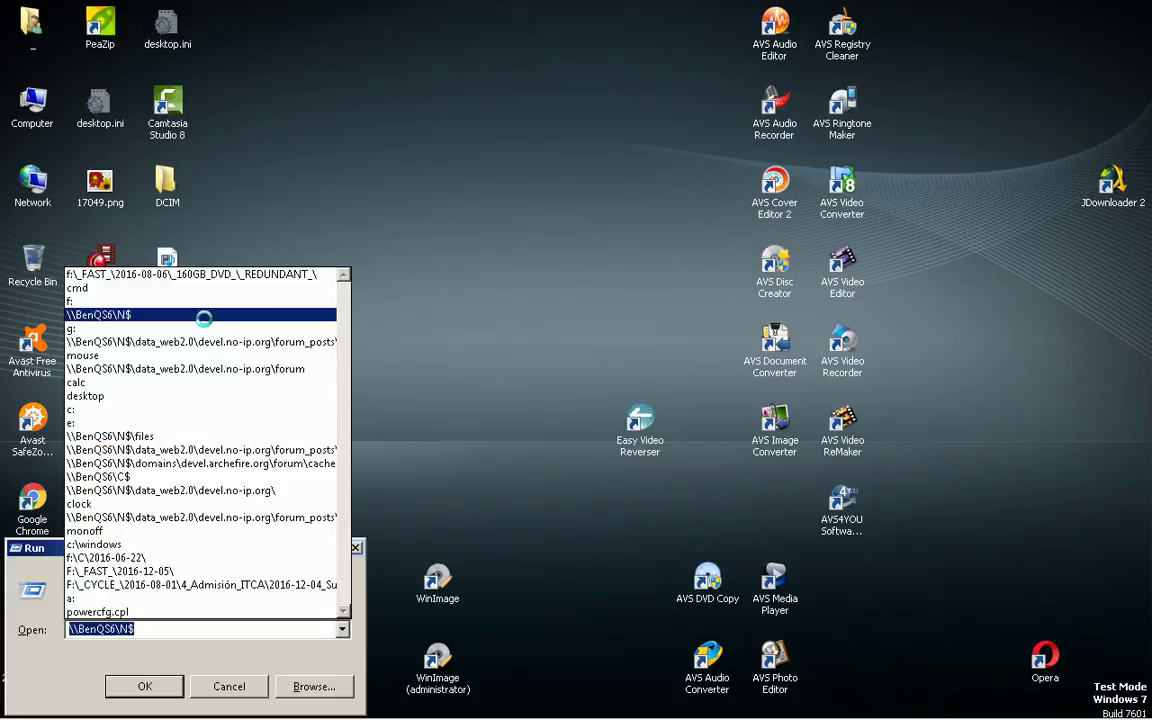
key("Down")
key("Down")
key("Down")
key("Down")
key("Down")
key("Down")
key("Down")
key("Down")
key("Return")
key("Return")
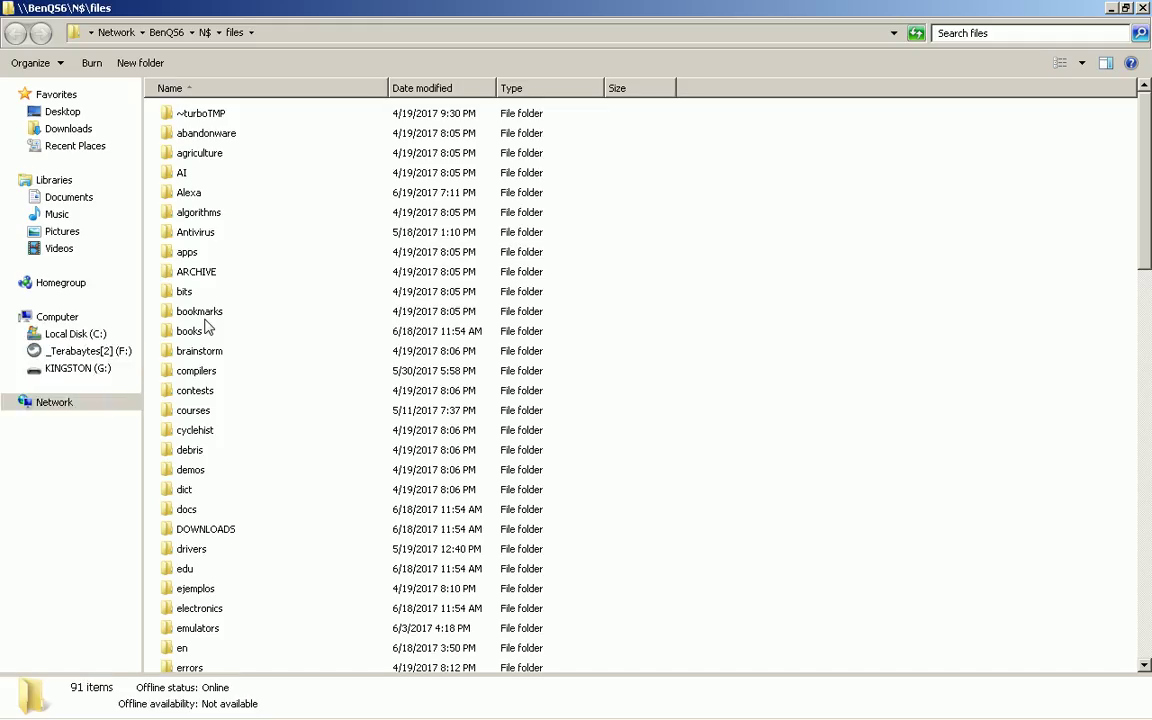
- Examine the subfolders of the network files folder for a suitable place to store the DOSLFN archive
left_click(300, 289)
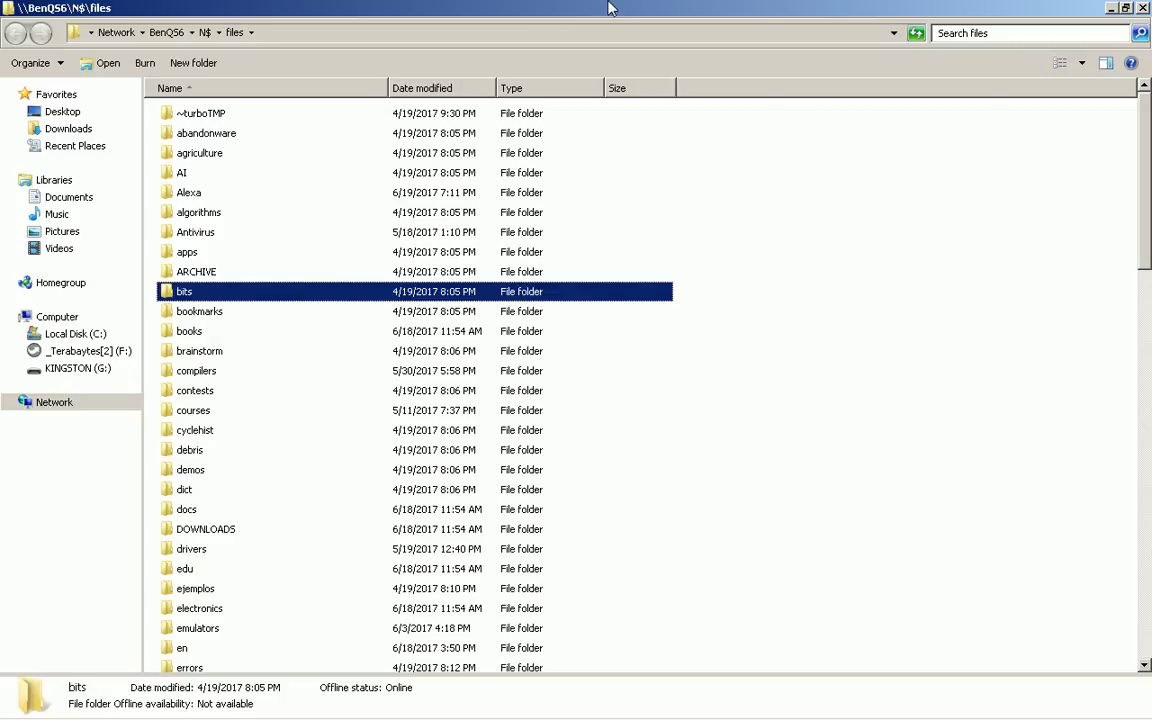
key("b")
key("d")
key("e")
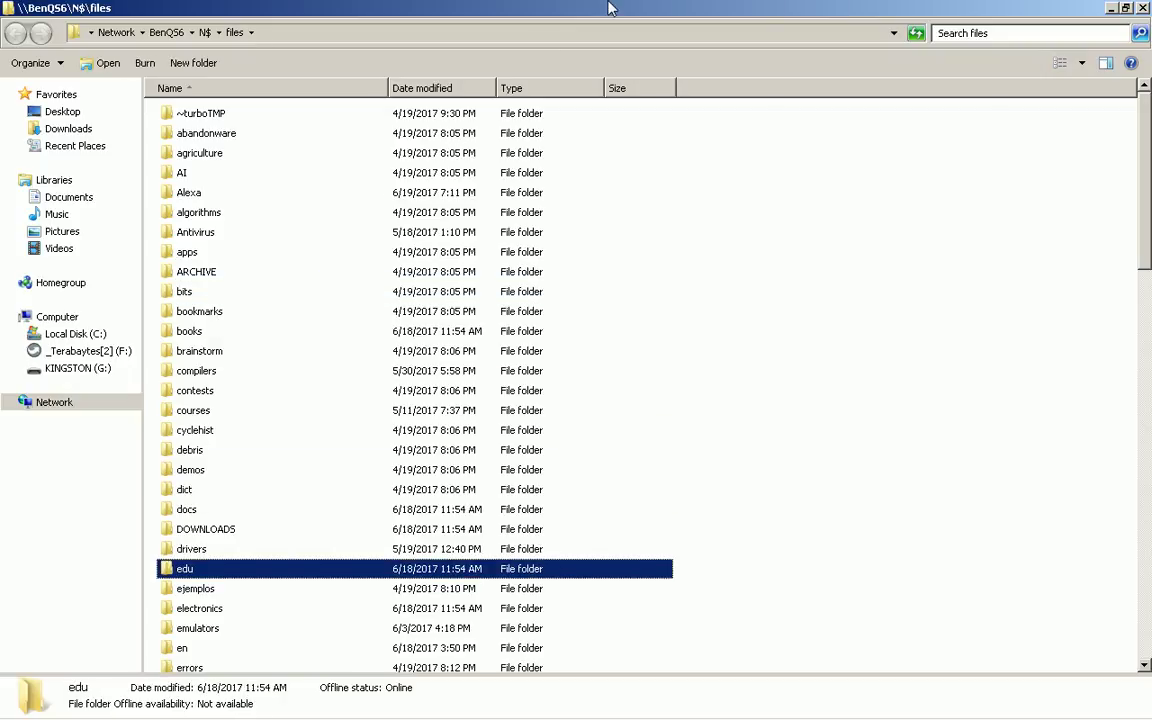
key("e")
key("f")
key("i")
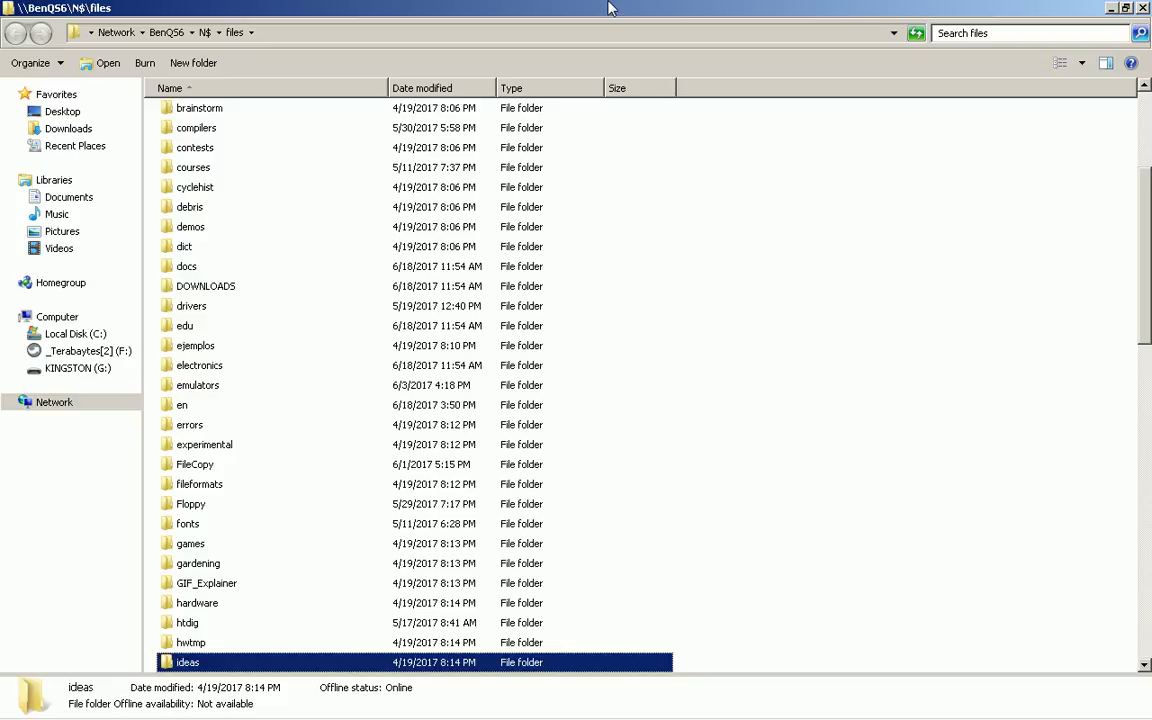
key("Home")
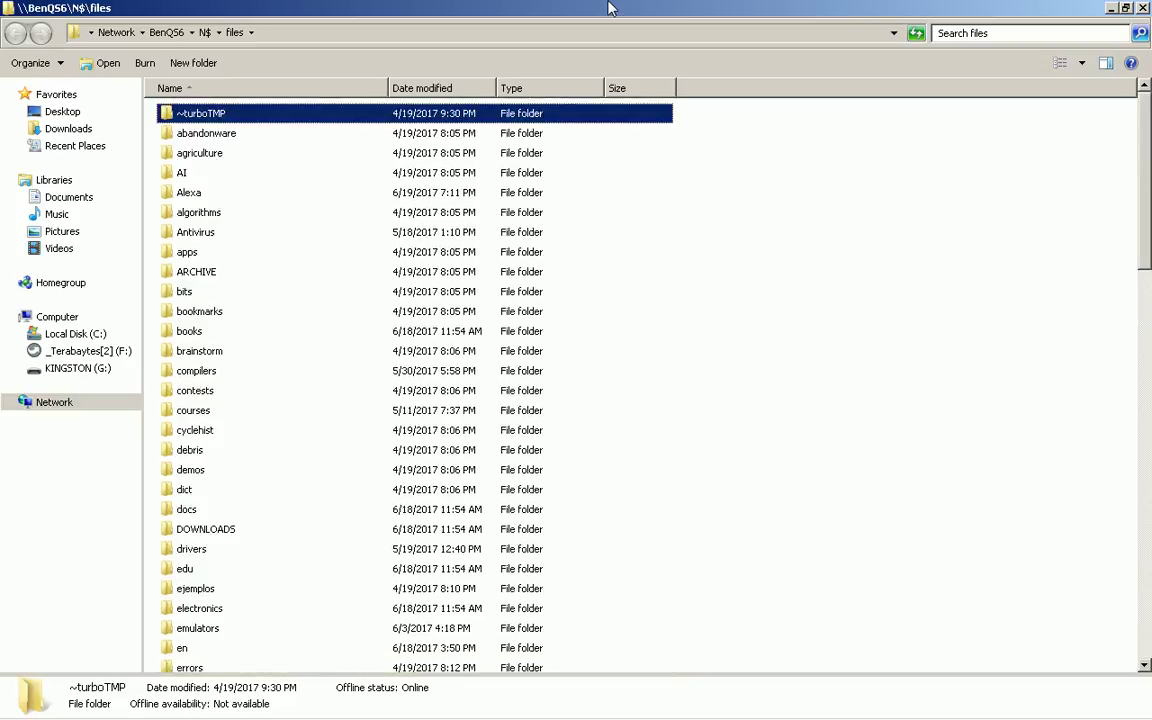
key("a")
key("l")
key("b")
key("b")
key("b")
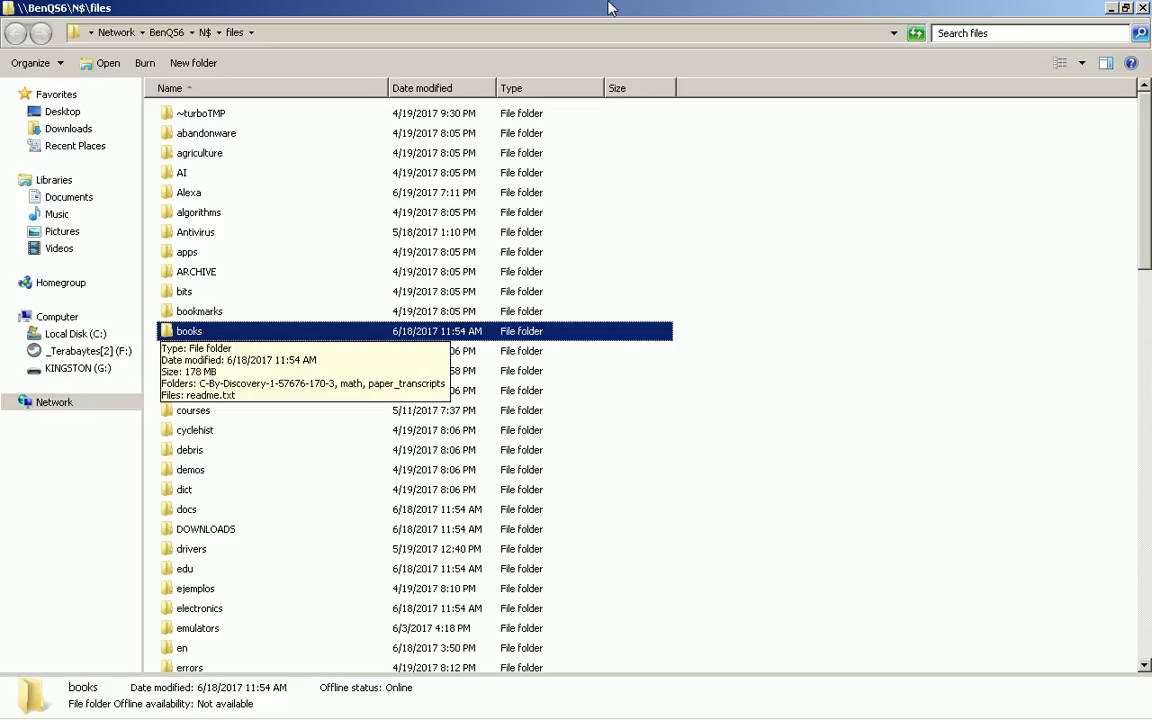
key("b")
key("c")
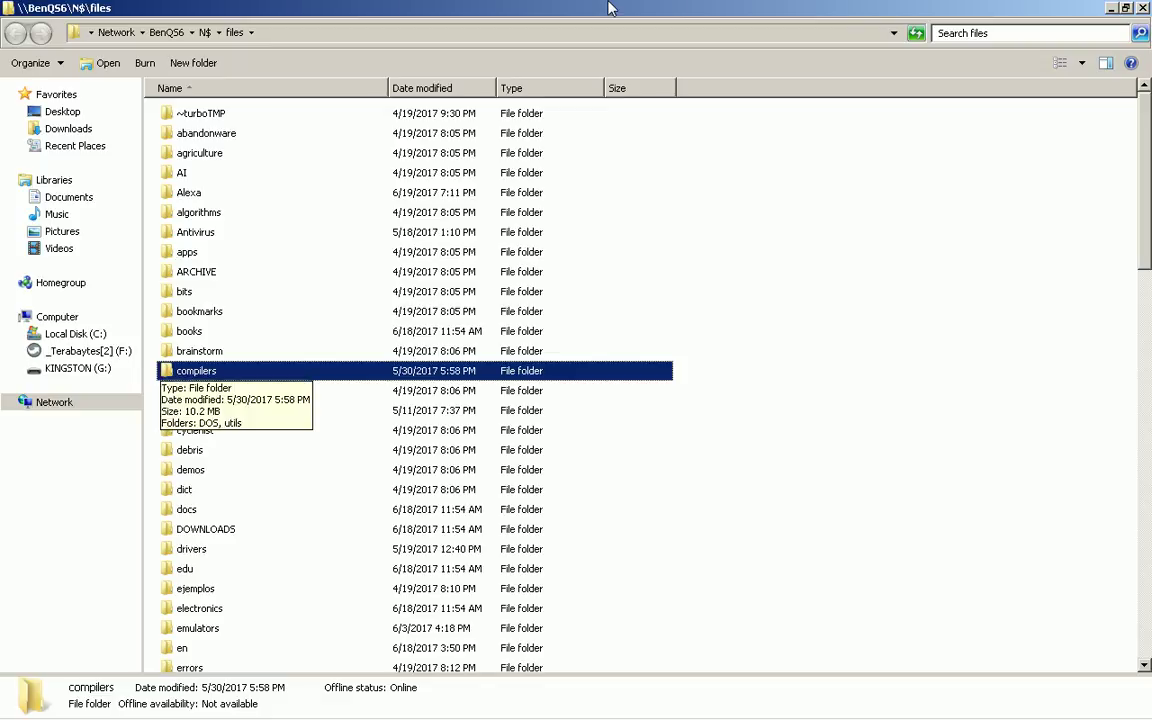
- Open the OS folder and create a new folder named DOS inside it
key("o")
key("Return")
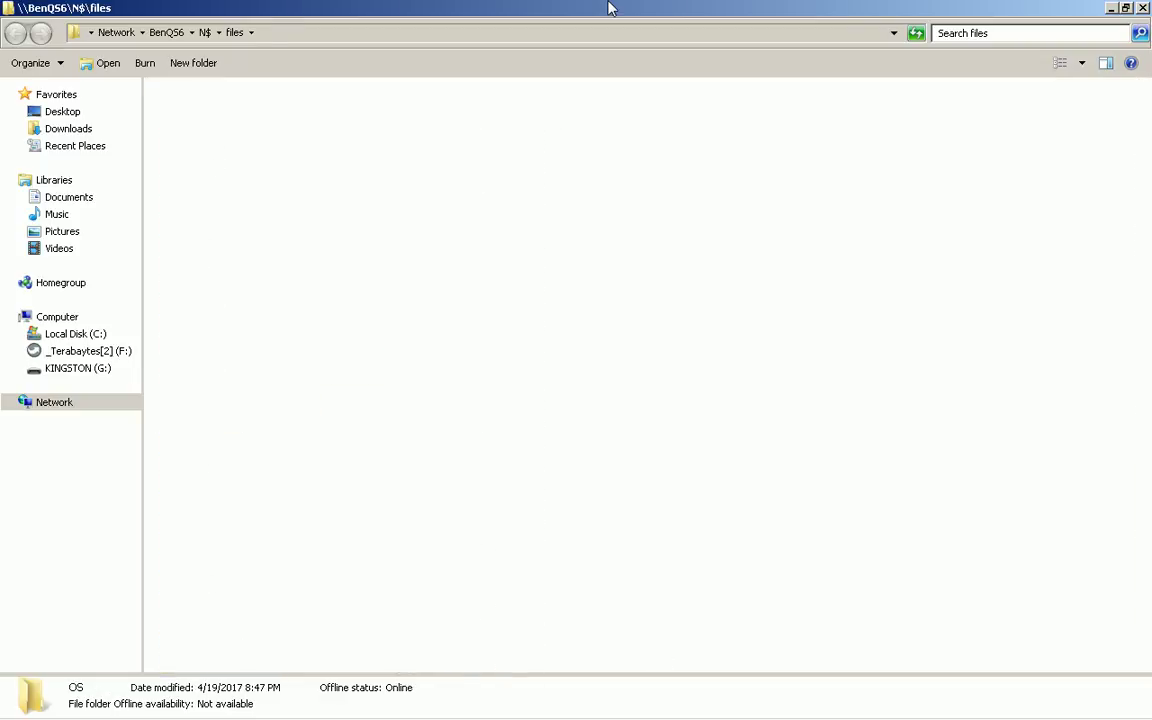
key("shift+F10")
key("Up")
key("Up")
key("Right")
key("Return")
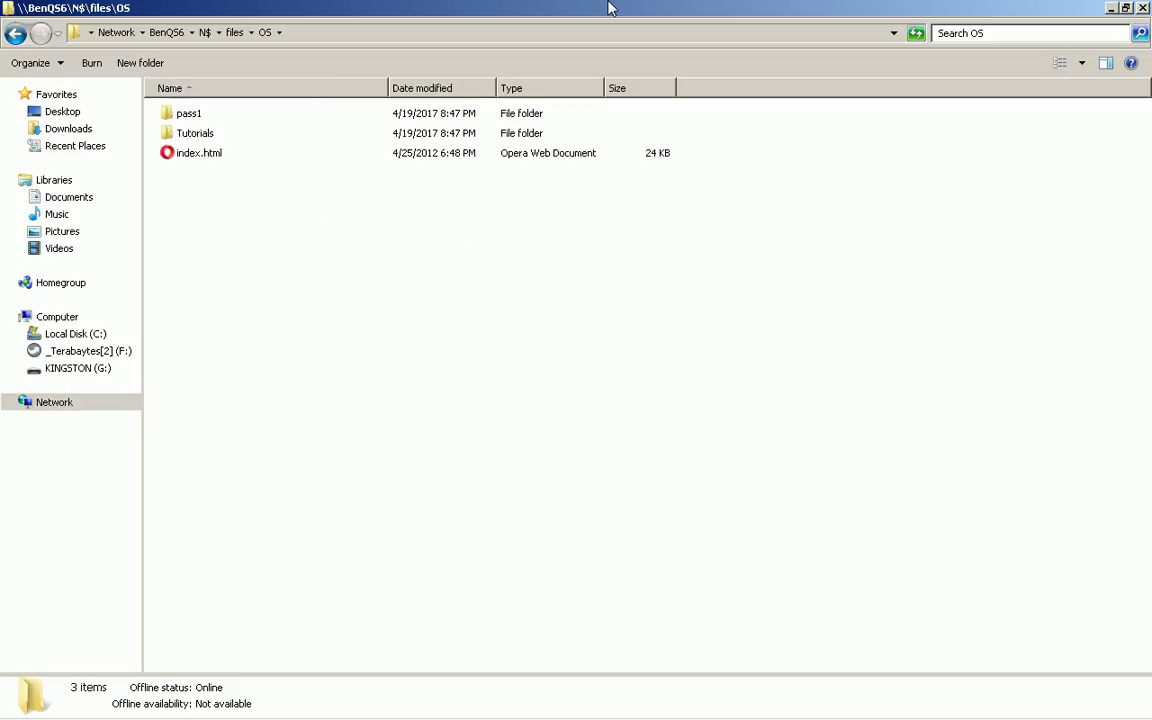
type("DOS")
key("Return")
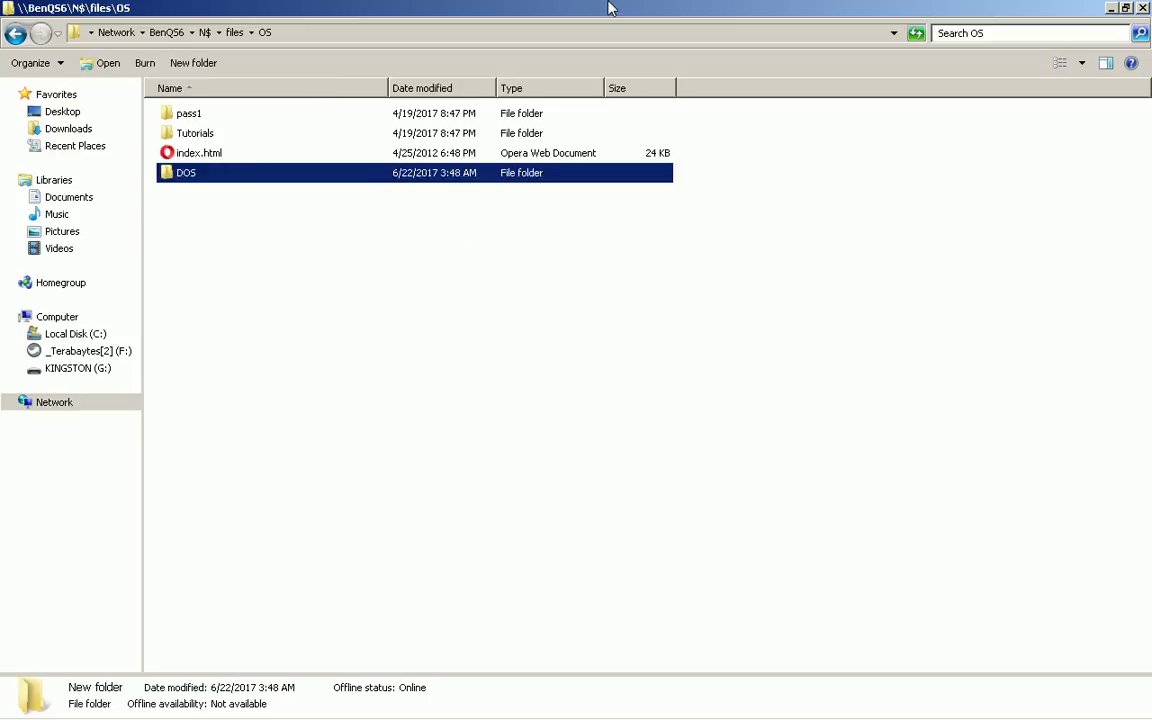
- Open the DOS folder and paste doslfn-0.41.zip into it, dismissing the AutoPlay window
key("Return")
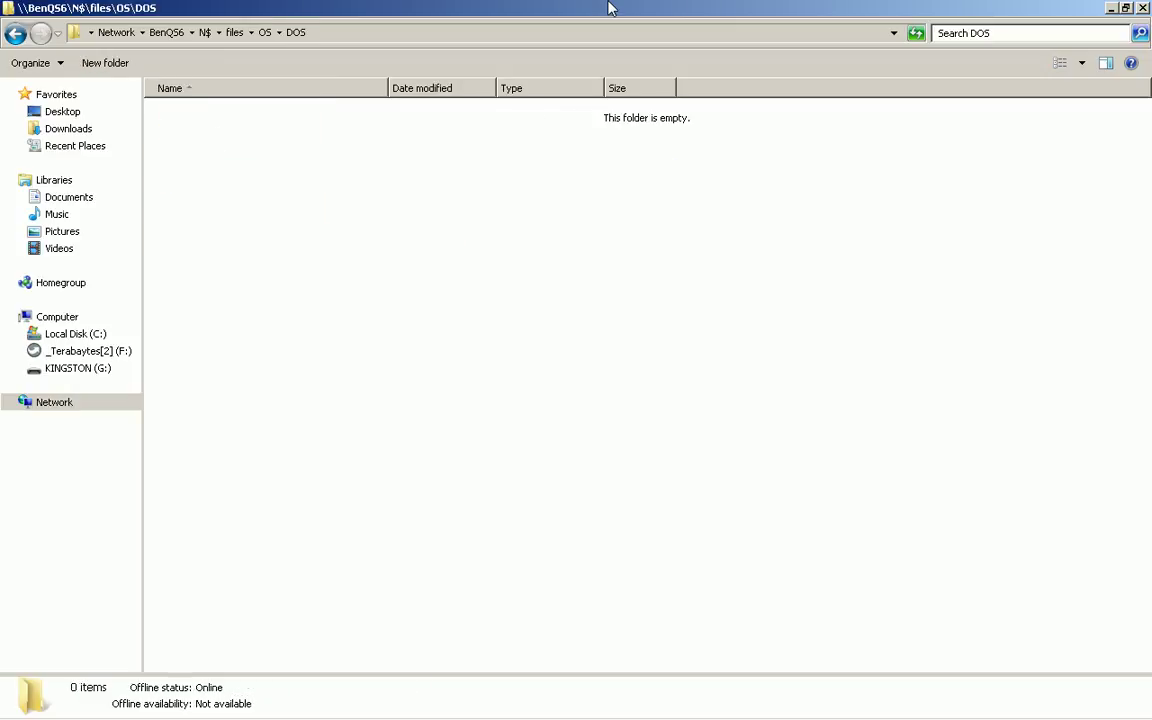
key("ctrl+v")
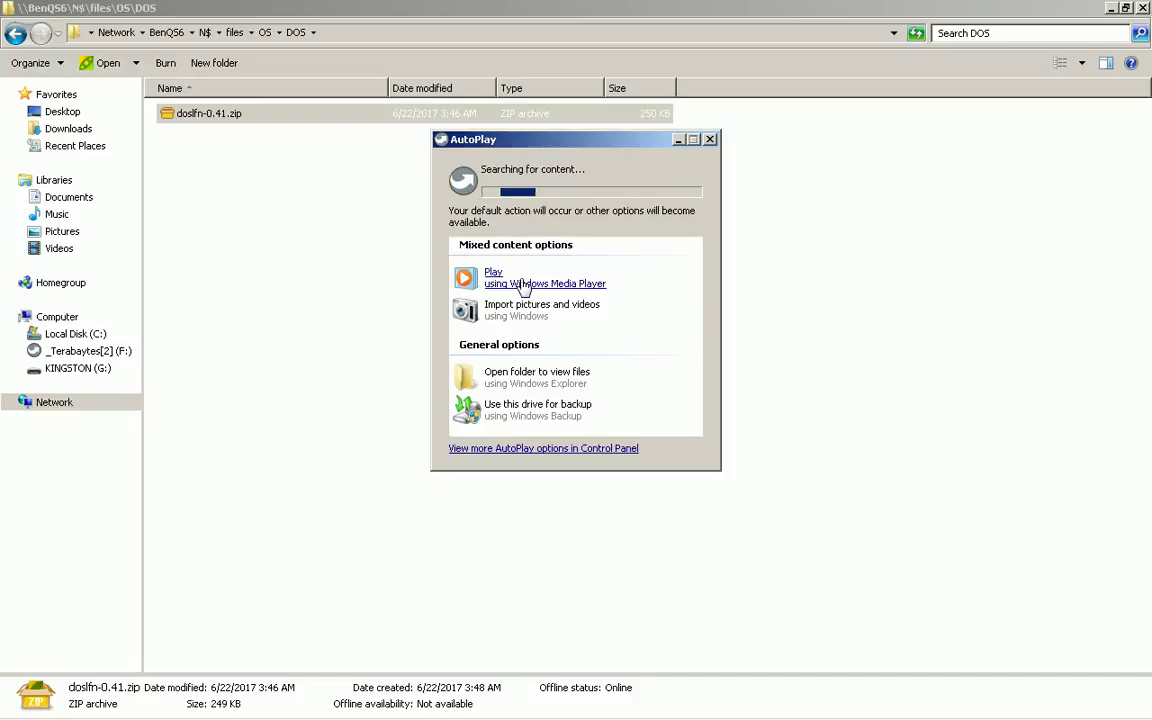
key("Escape")
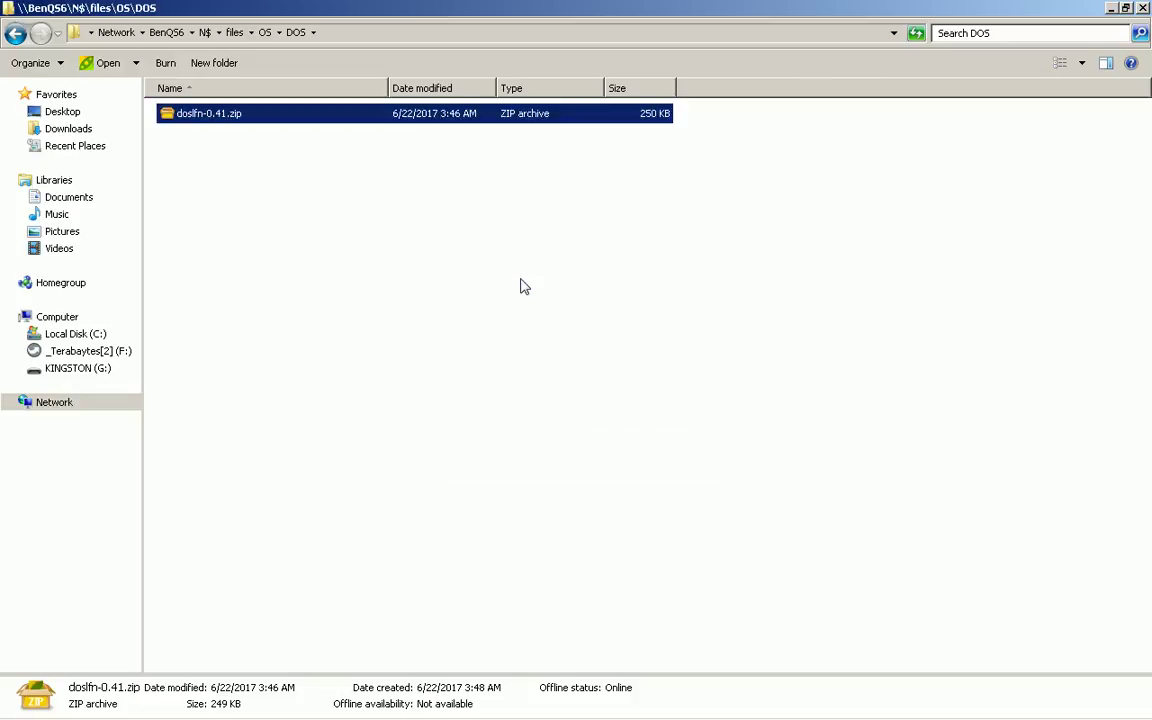